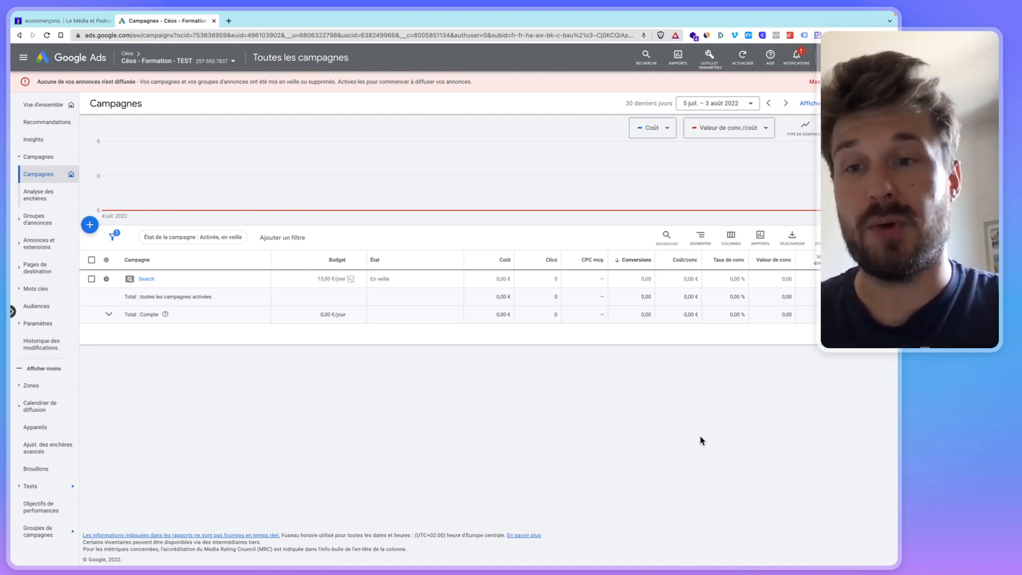
Open the geographic zones page of the Search campaign
left_click(145, 279)
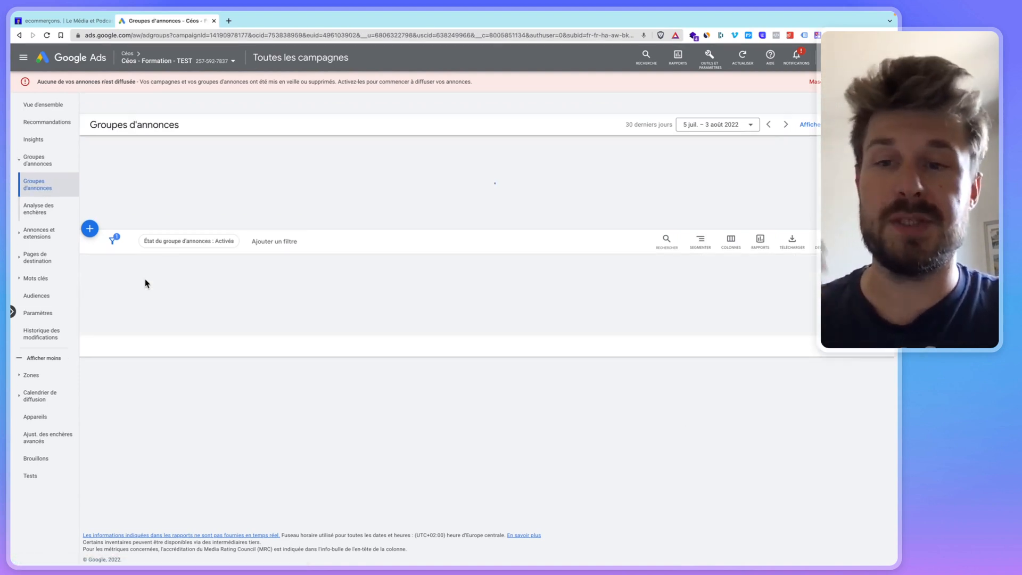
left_click(288, 63)
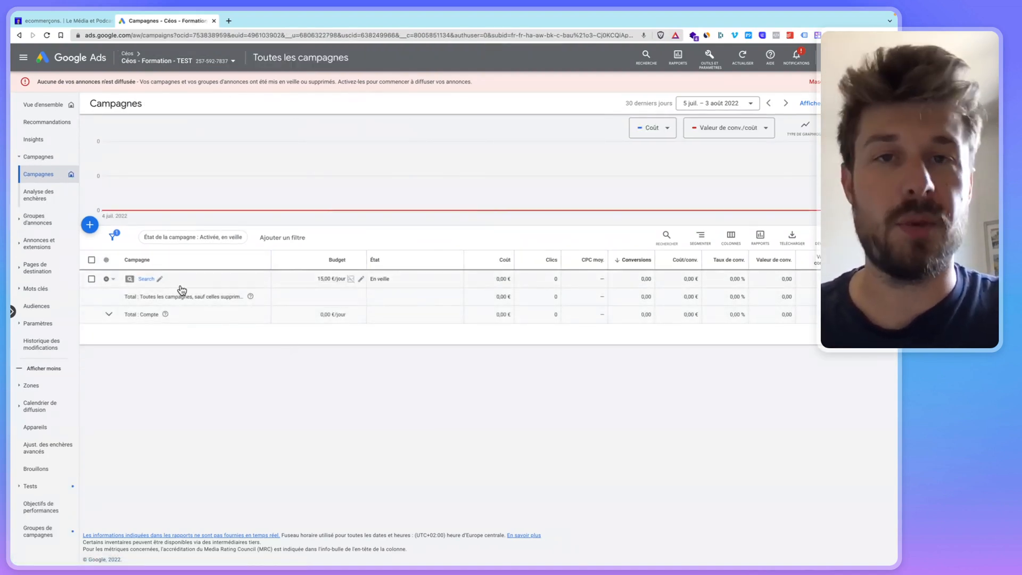
left_click(146, 279)
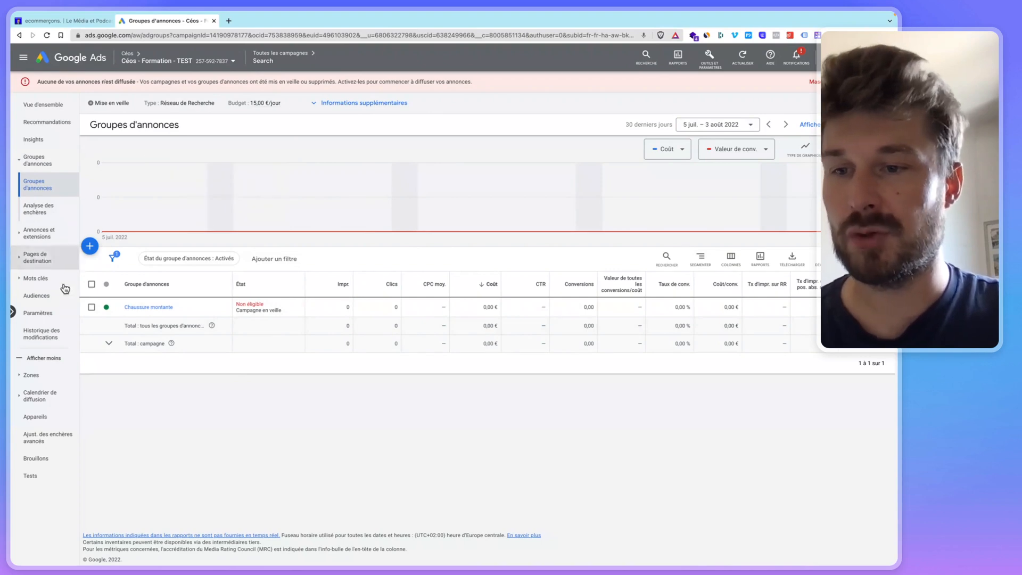
left_click(33, 375)
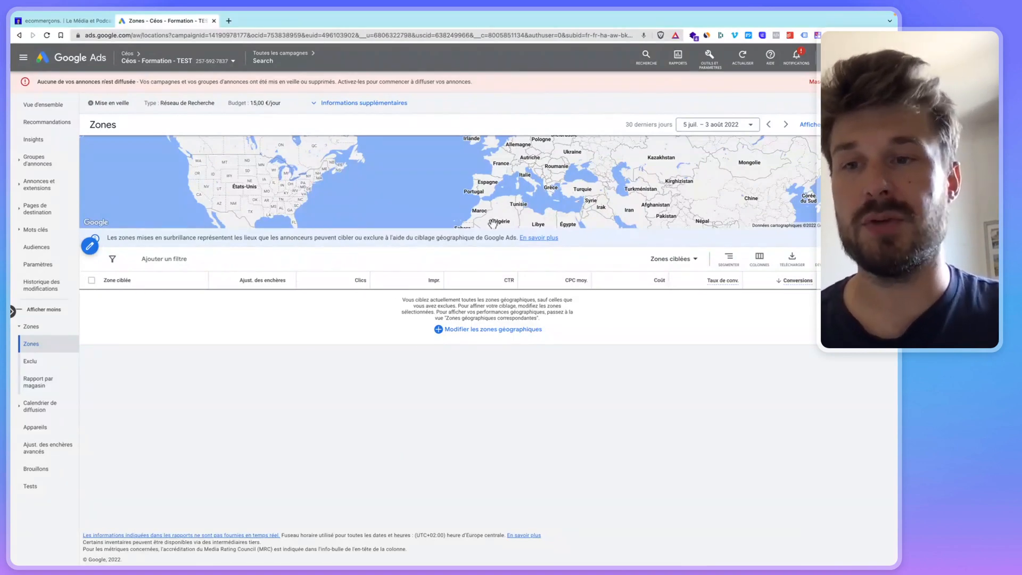
Start editing the campaign's targeted zones and enable adding several geographic zones in bulk
left_click(90, 247)
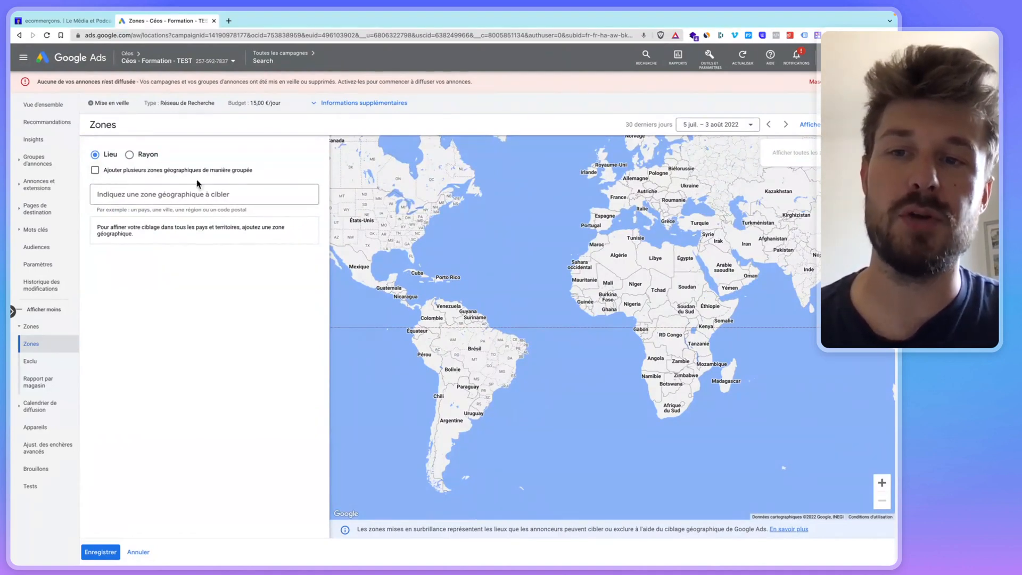
left_click(95, 170)
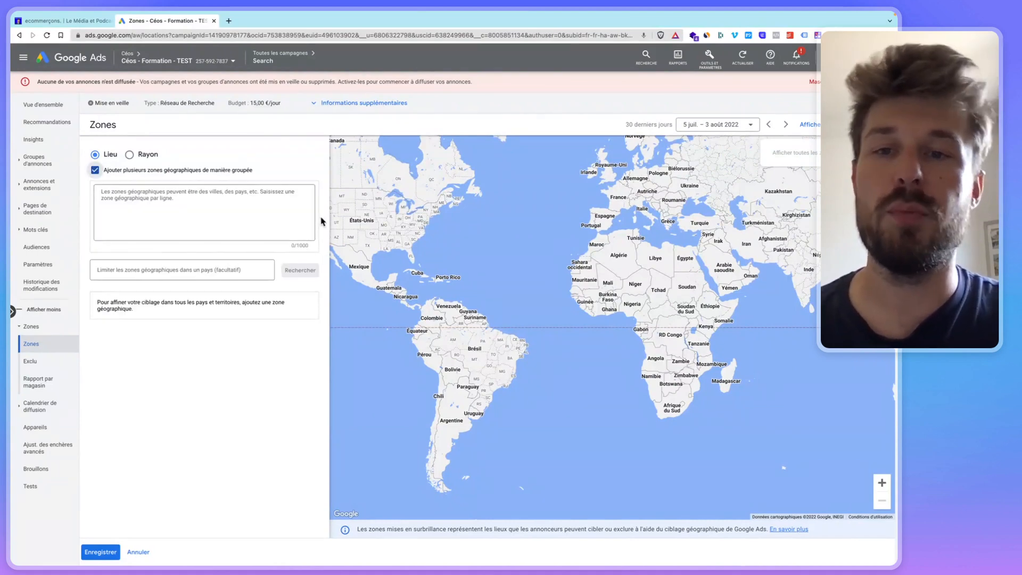
left_click(130, 199)
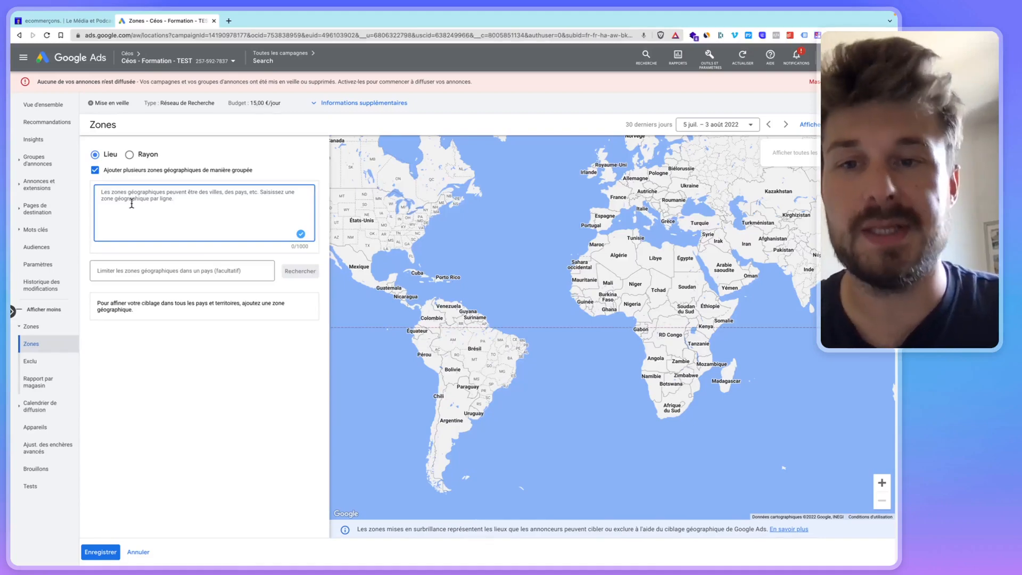
Switch to the ecommerçons. website and open the article "Liste des départements Français pour optimiser tes campagnes Google Ads"
left_click(70, 22)
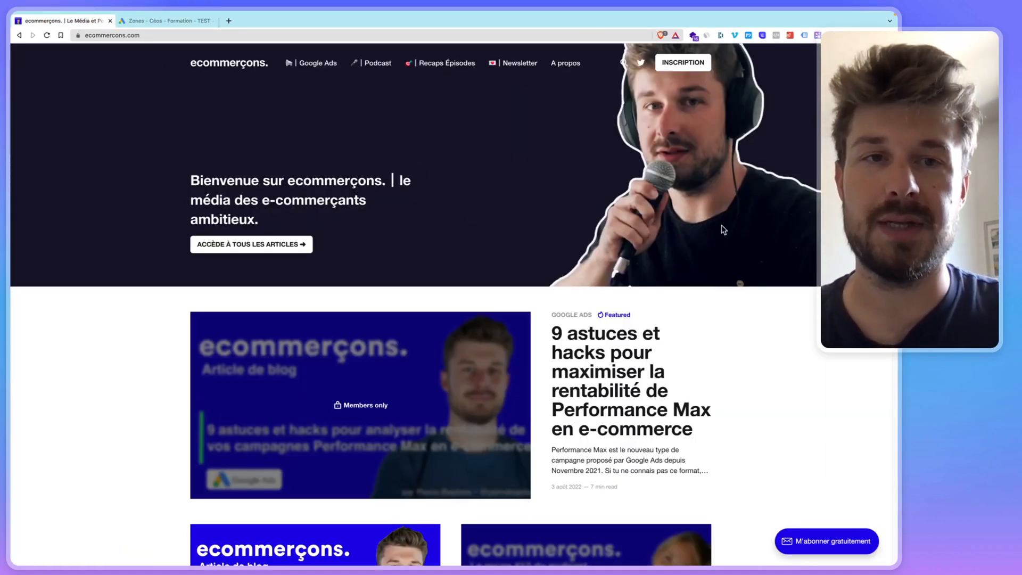
scroll(475, 220, "down", 3)
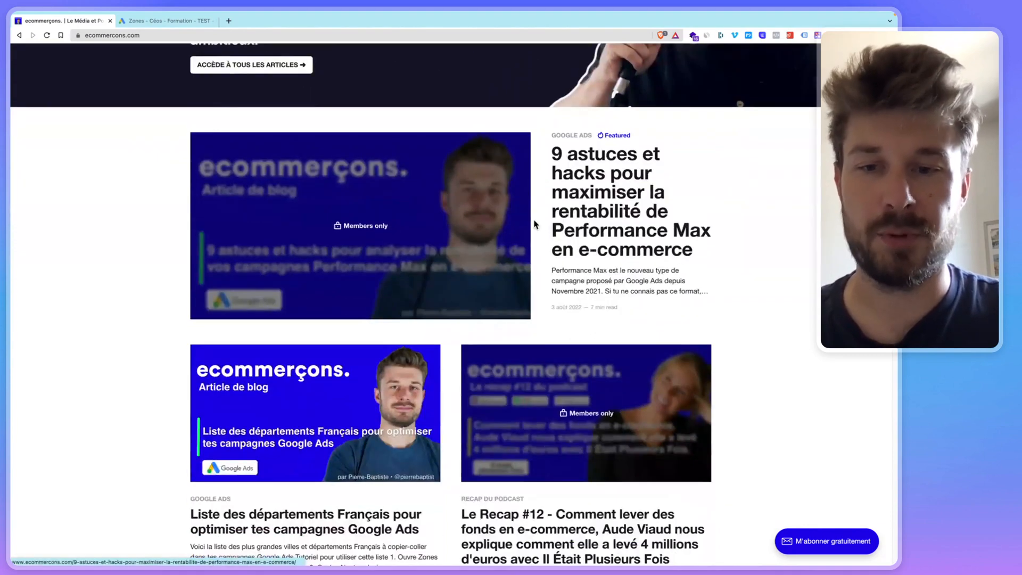
scroll(492, 391, "down", 2)
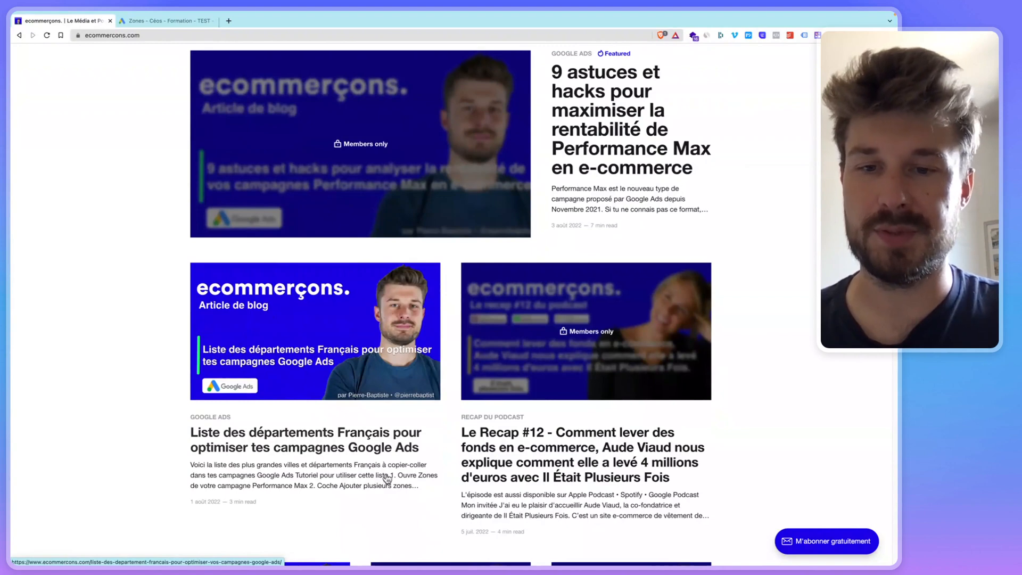
left_click(322, 352)
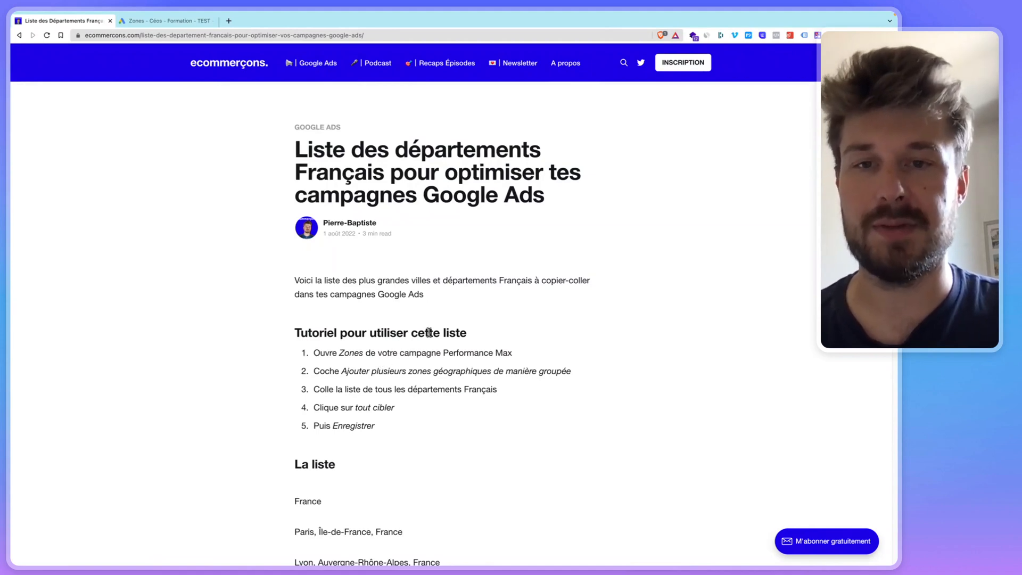
Copy the article's whole location list, from France down to Monaco
scroll(424, 274, "down", 5)
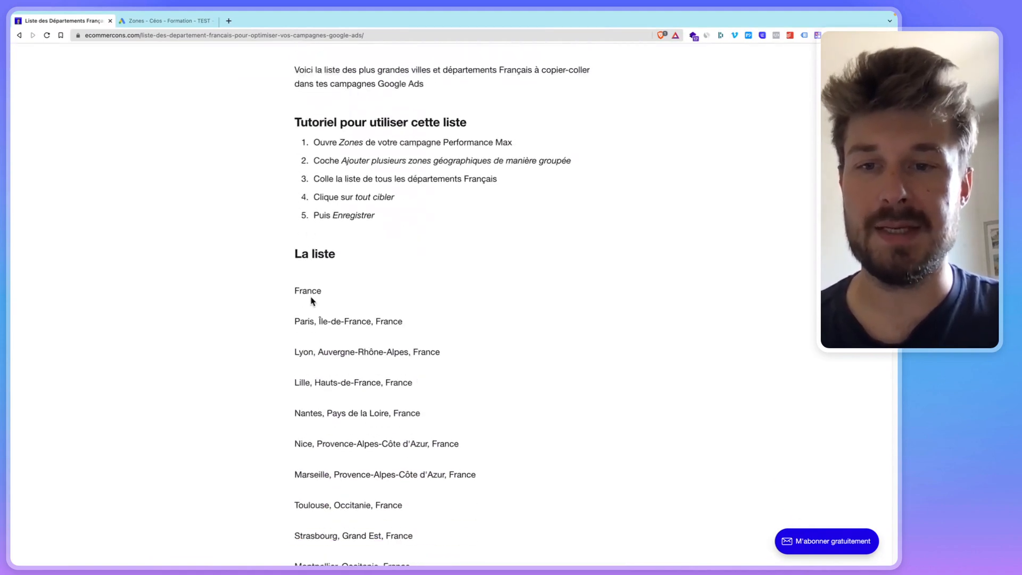
left_click_drag(297, 291, 348, 235)
scroll(374, 333, "down", 20)
scroll(372, 338, "down", 20)
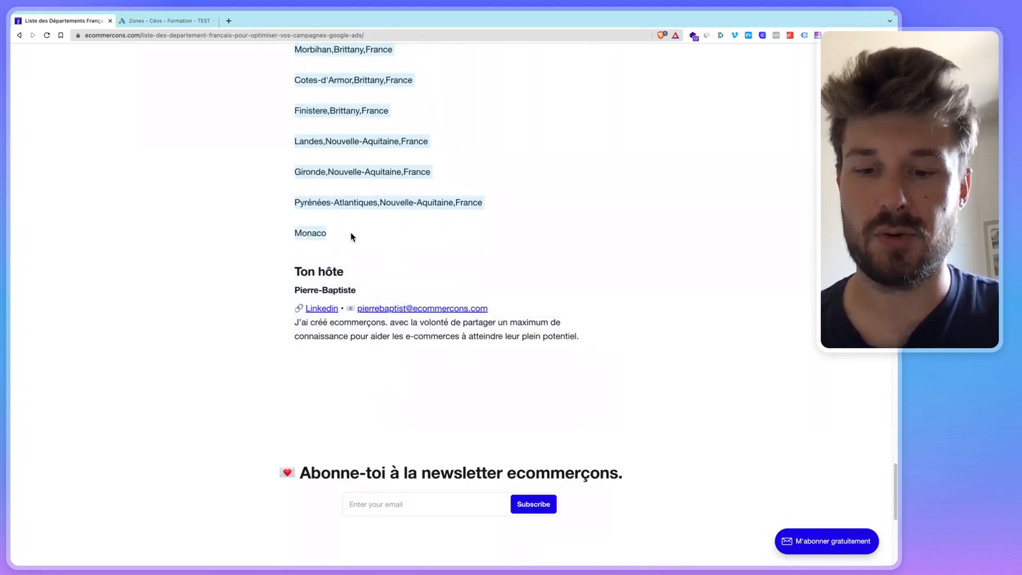
Return to Google Ads, paste the copied locations into the bulk zone entry and search for matching zones
left_click(133, 20)
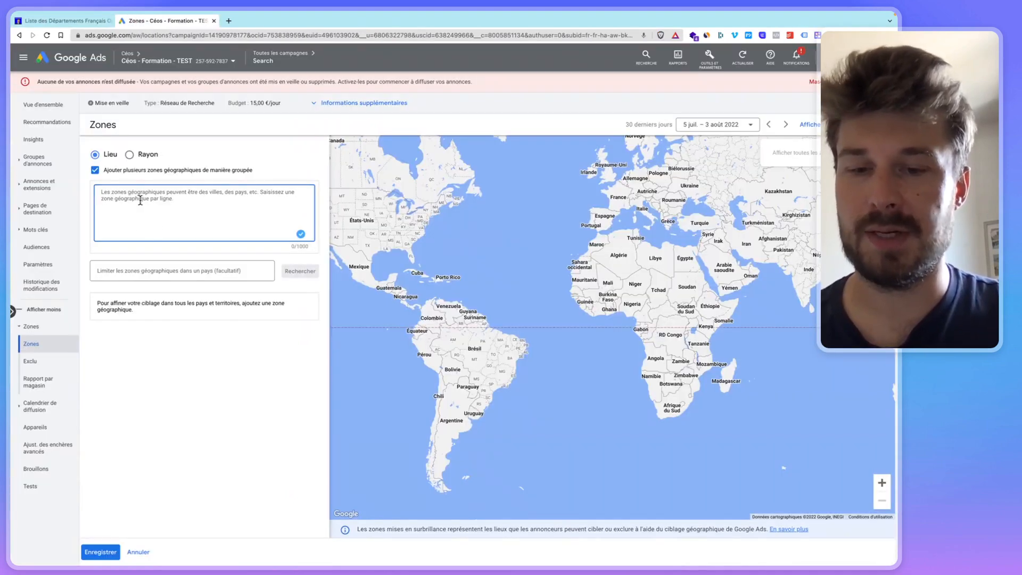
type("Landes,Nouvelle-Aquitaine,France  Gironde,Nouvelle-Aquitaine,France  Pyrénées-Atlantiques,Nouvelle-Aquitaine,France  Monaco")
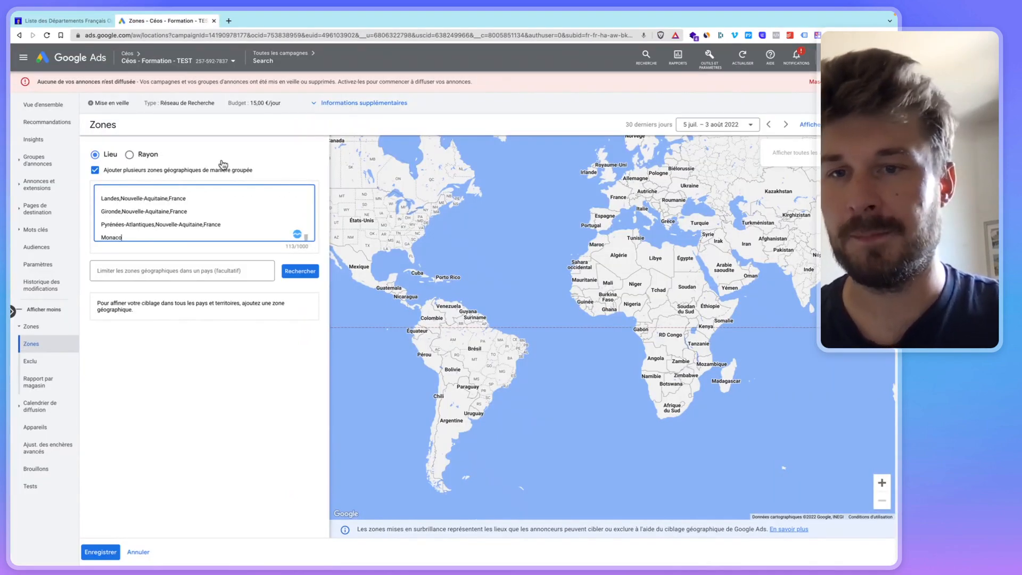
scroll(184, 207, "up", 10)
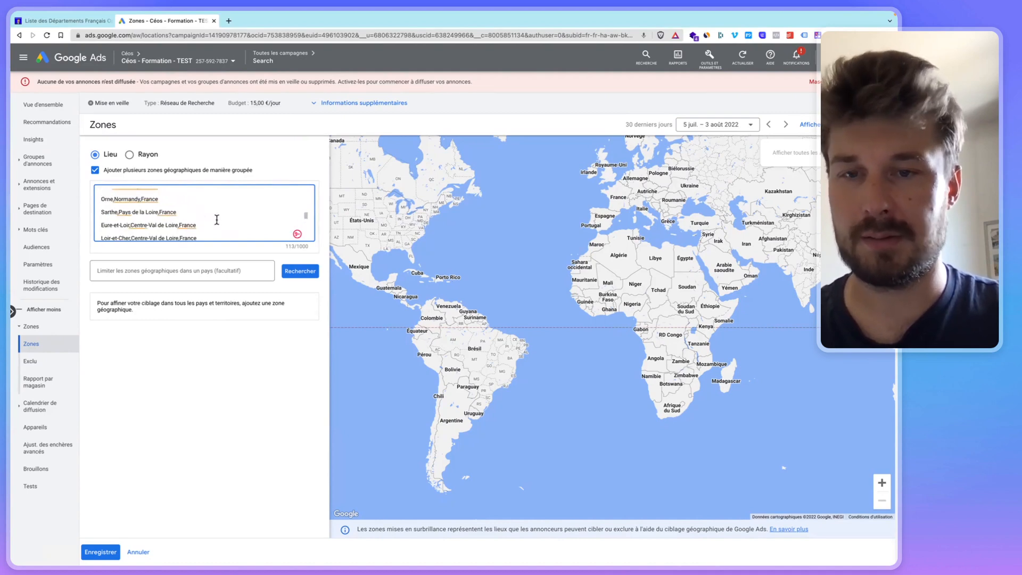
left_click(304, 271)
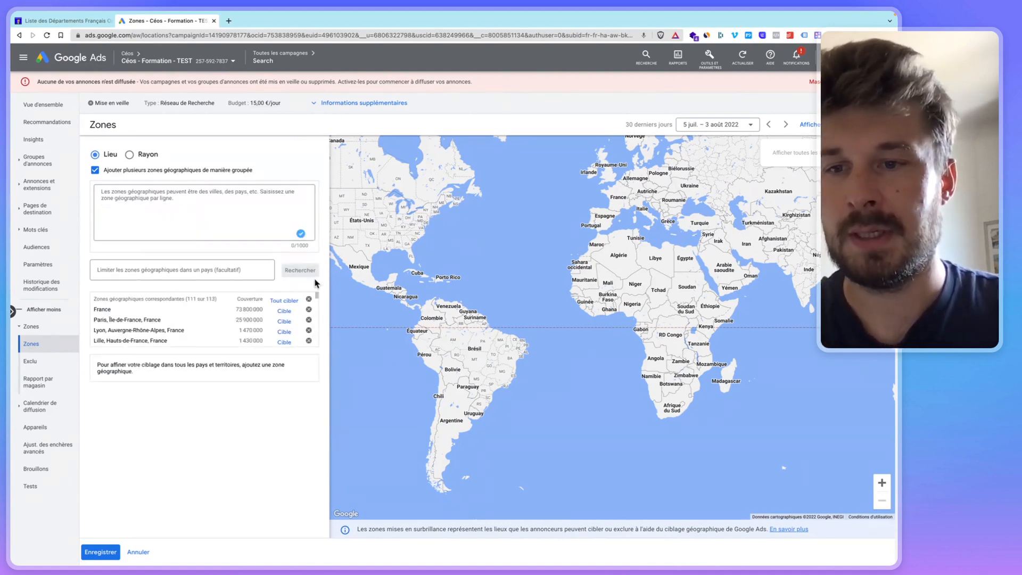
Target all the matching geographic zones and save the campaign's zone targeting
scroll(166, 337, "down", 10)
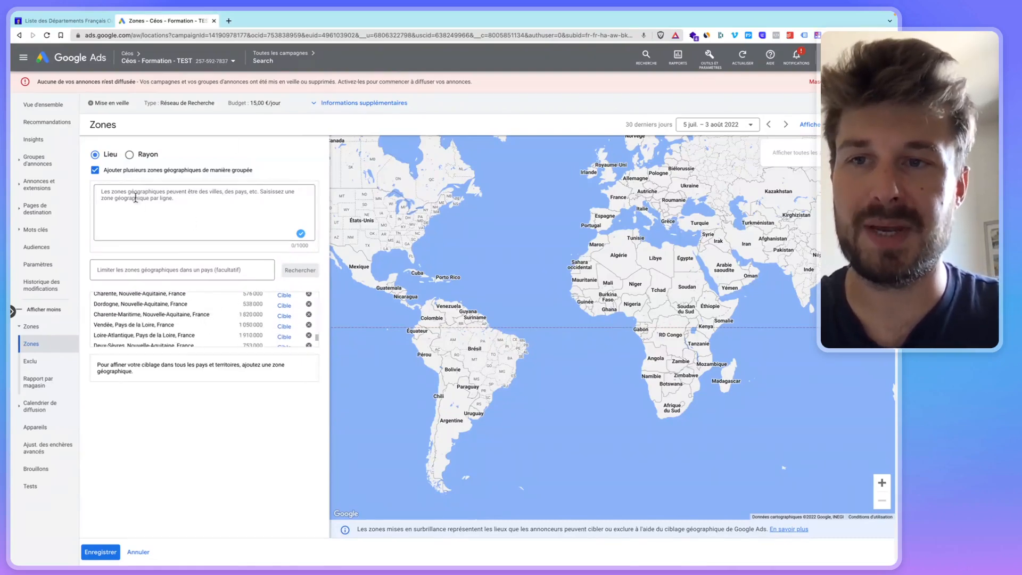
scroll(213, 324, "up", 10)
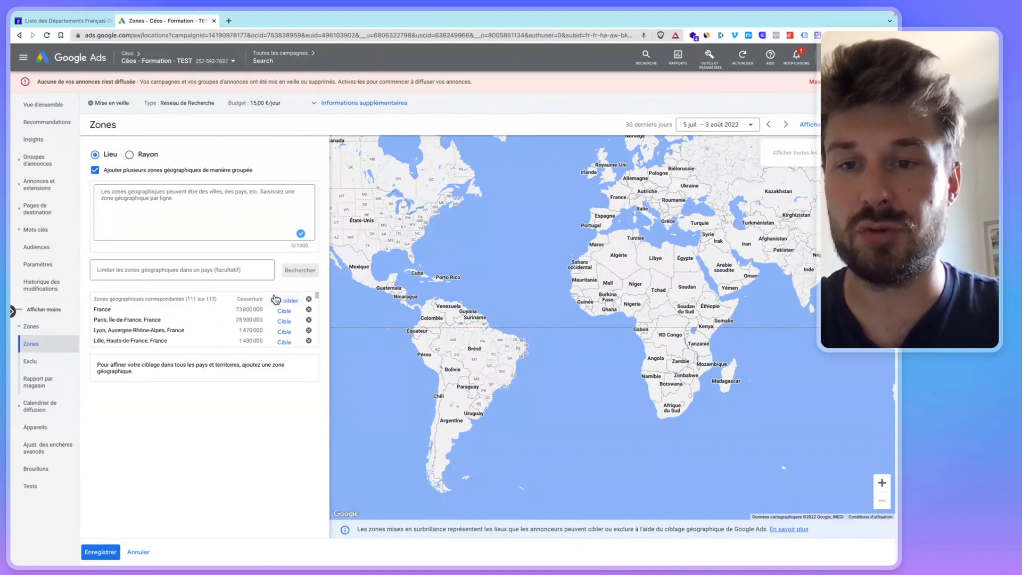
left_click_drag(272, 306, 293, 308)
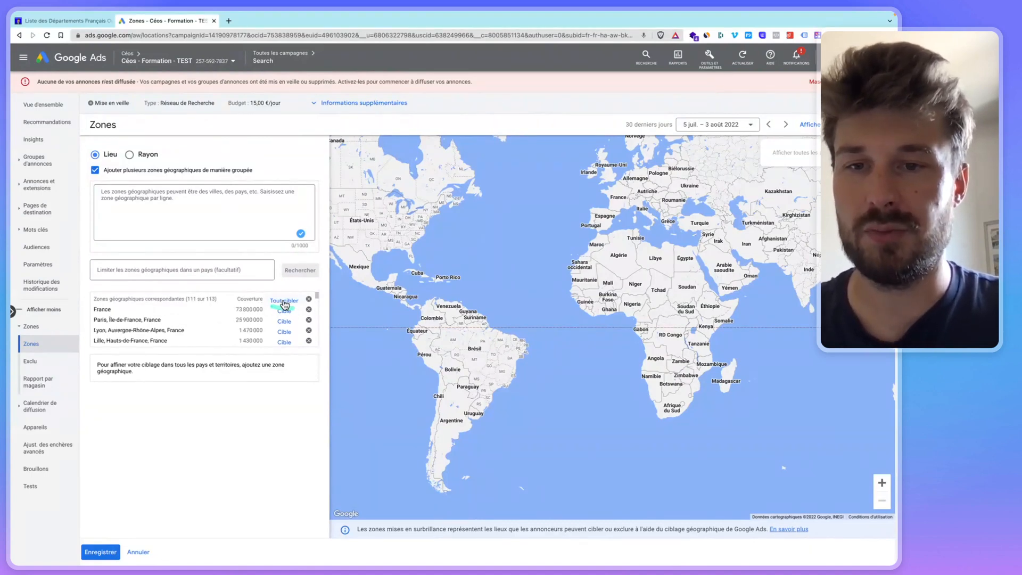
left_click(285, 301)
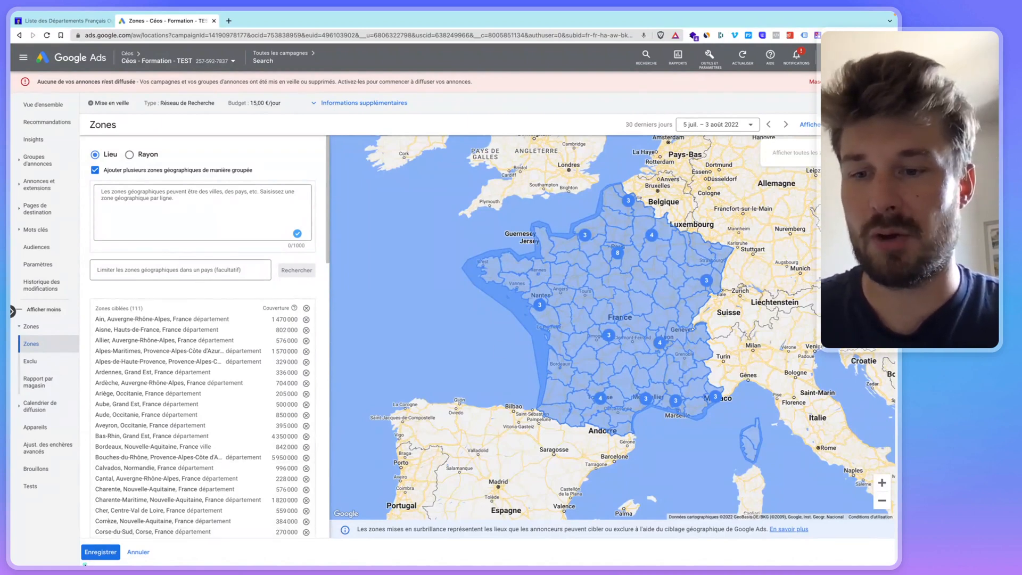
left_click(89, 554)
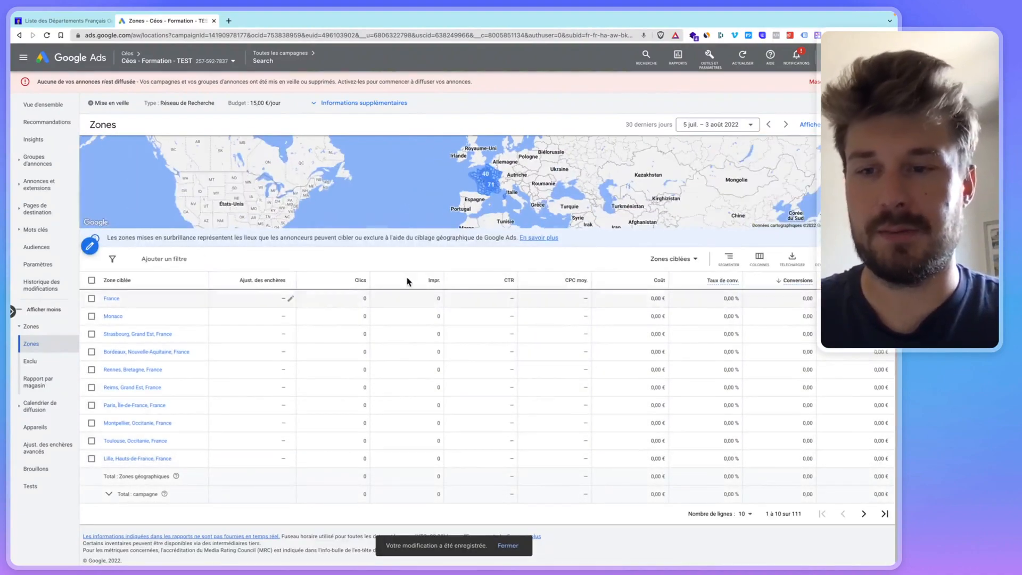
Show more rows per page in the targeted zones table and review the listed cities and departments
left_click_drag(93, 296, 89, 467)
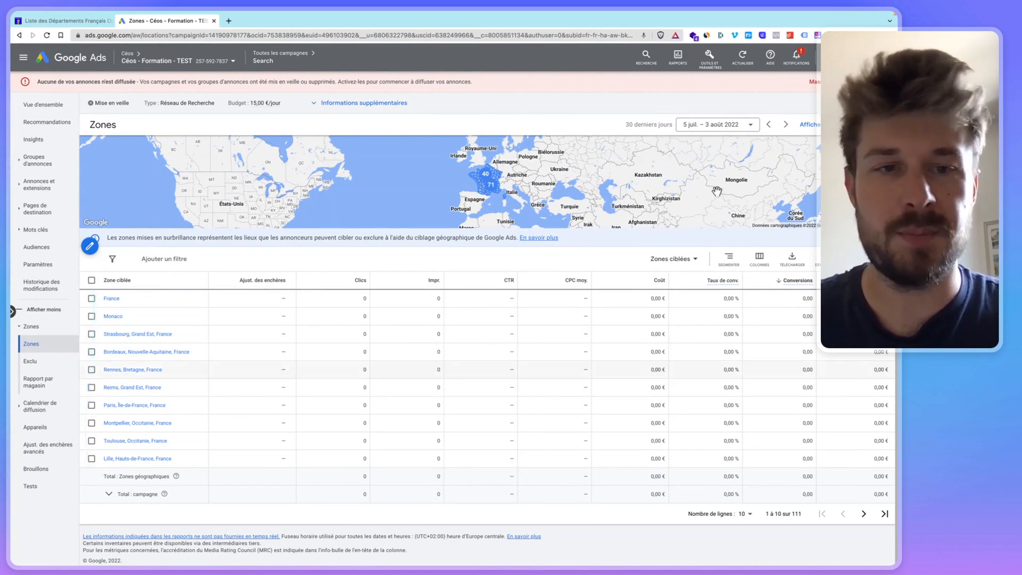
left_click(744, 514)
left_click(752, 465)
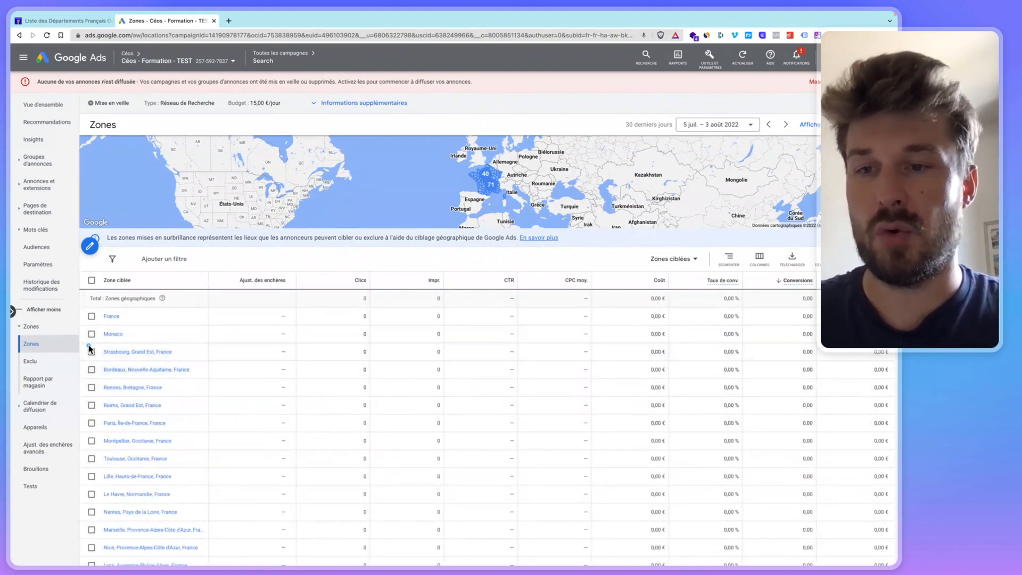
left_click_drag(88, 419, 86, 551)
scroll(438, 319, "down", 15)
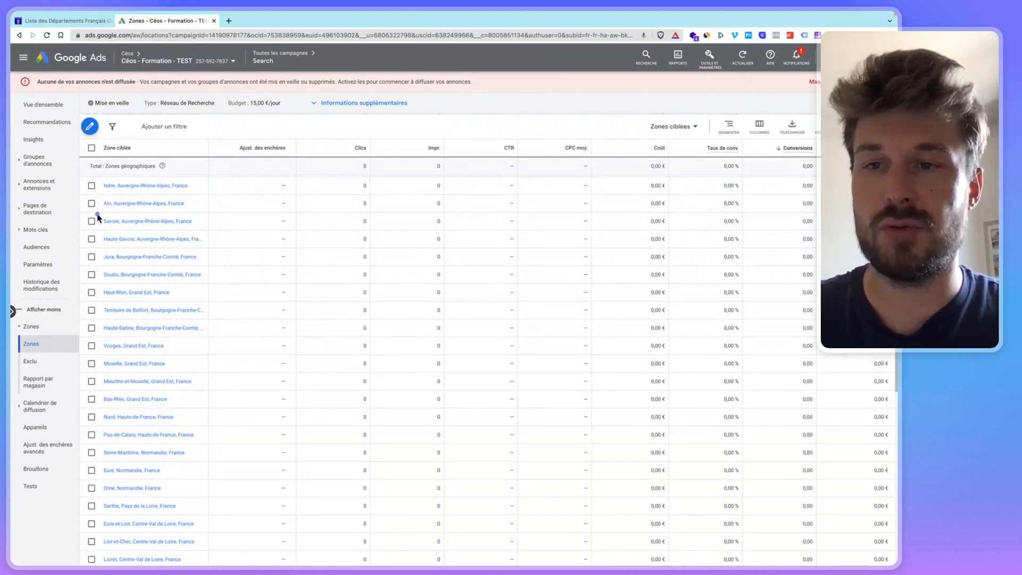
mouse_move(97, 213)
left_mouse_down()
mouse_move(84, 218)
mouse_move(80, 266)
mouse_move(88, 441)
left_mouse_up()
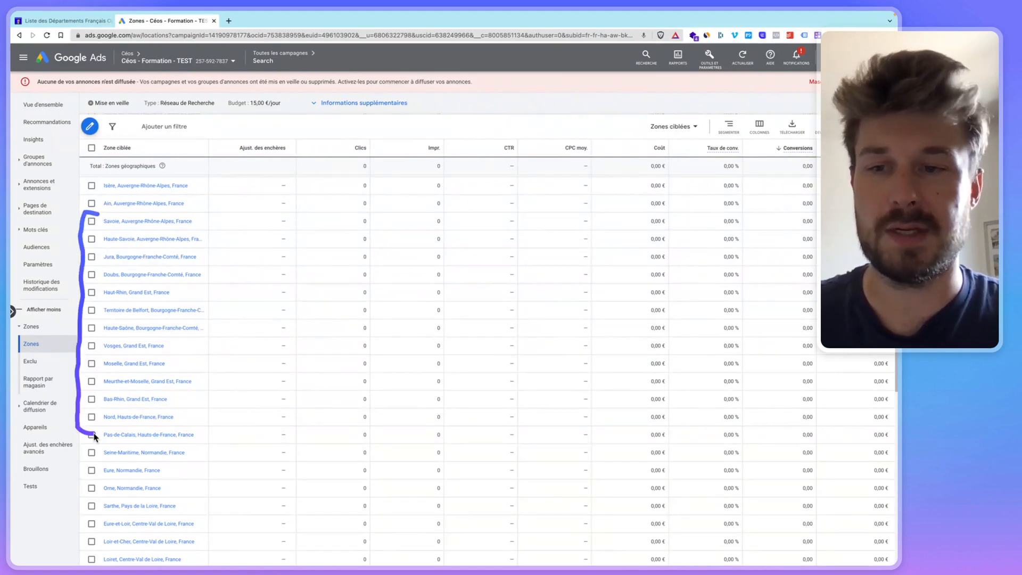
scroll(164, 287, "up", 7)
scroll(164, 288, "up", 6)
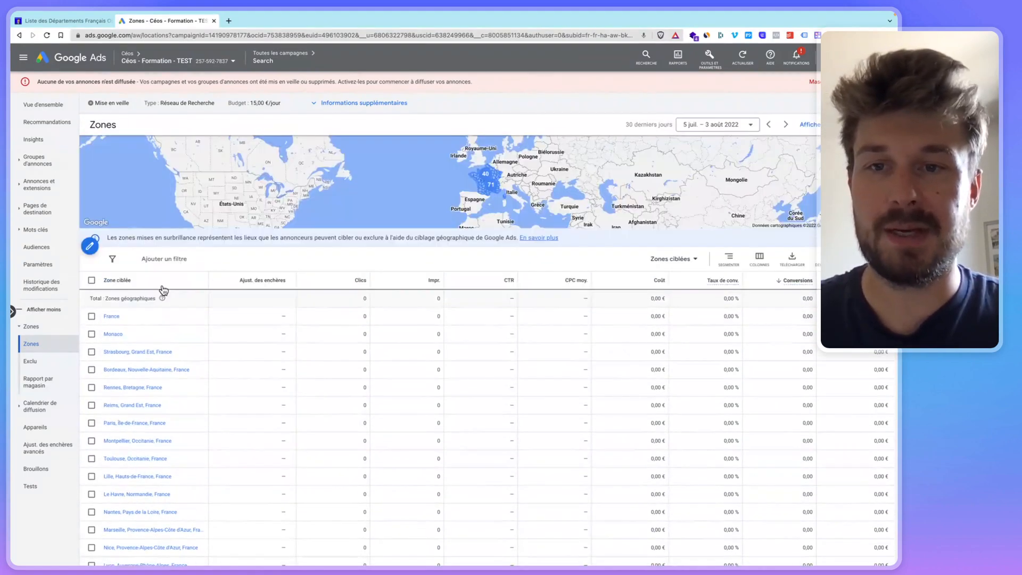
Examine the zones table's performance columns and its column settings, leaving the settings without applying changes
left_click_drag(355, 285, 526, 282)
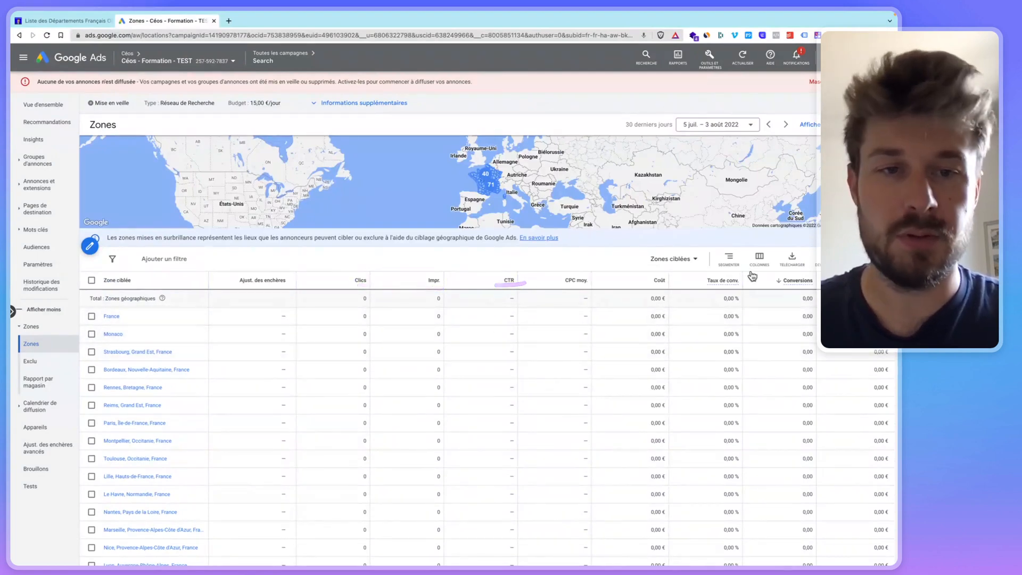
left_click_drag(651, 287, 670, 286)
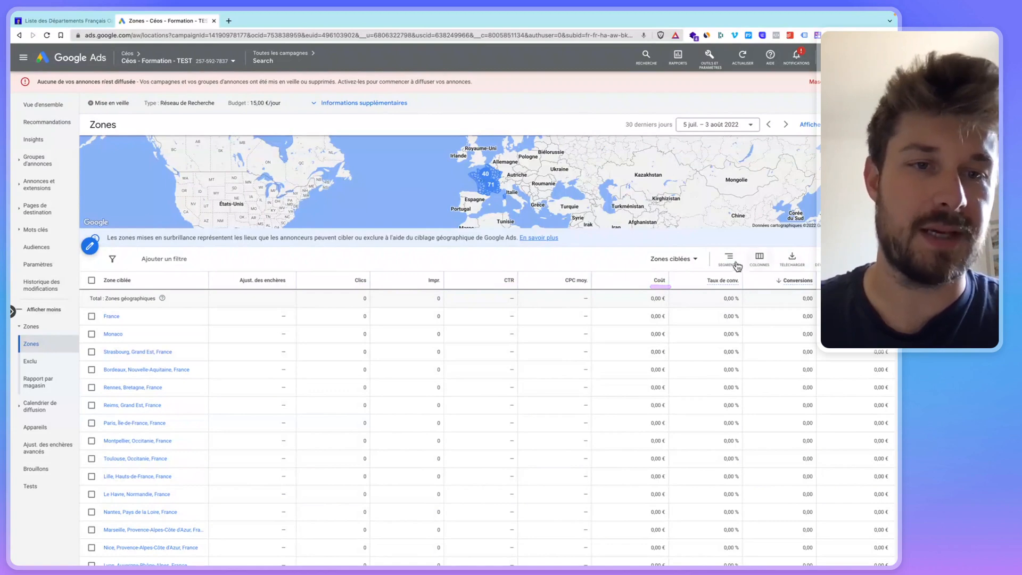
mouse_move(754, 273)
left_mouse_down()
mouse_move(776, 254)
mouse_move(758, 275)
left_mouse_up()
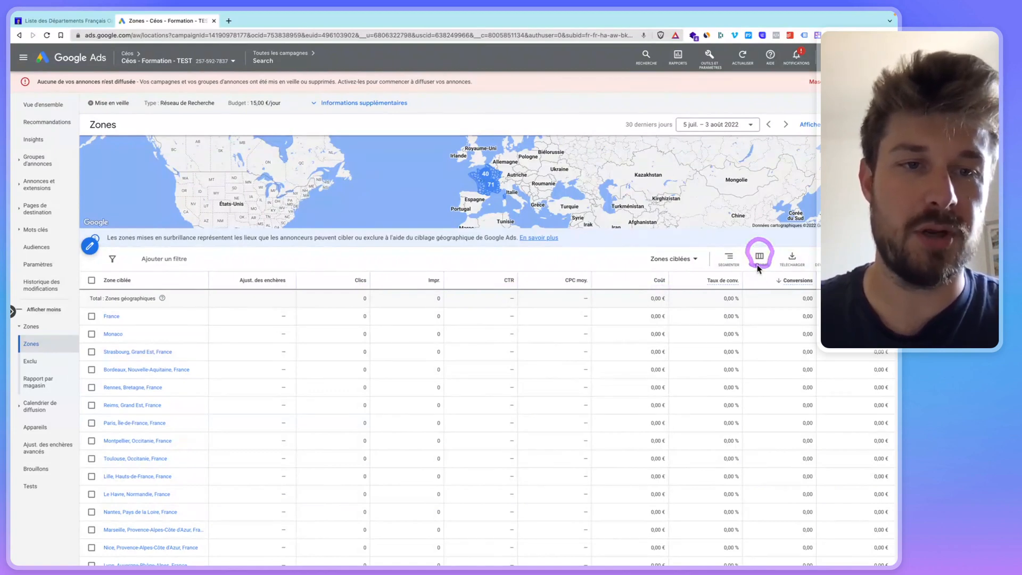
left_click(759, 256)
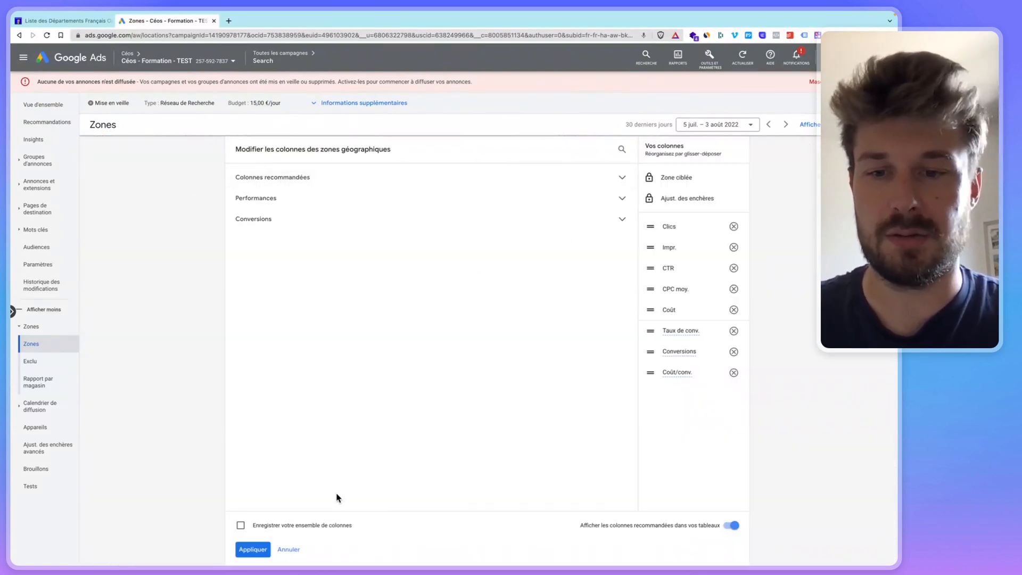
left_click(290, 550)
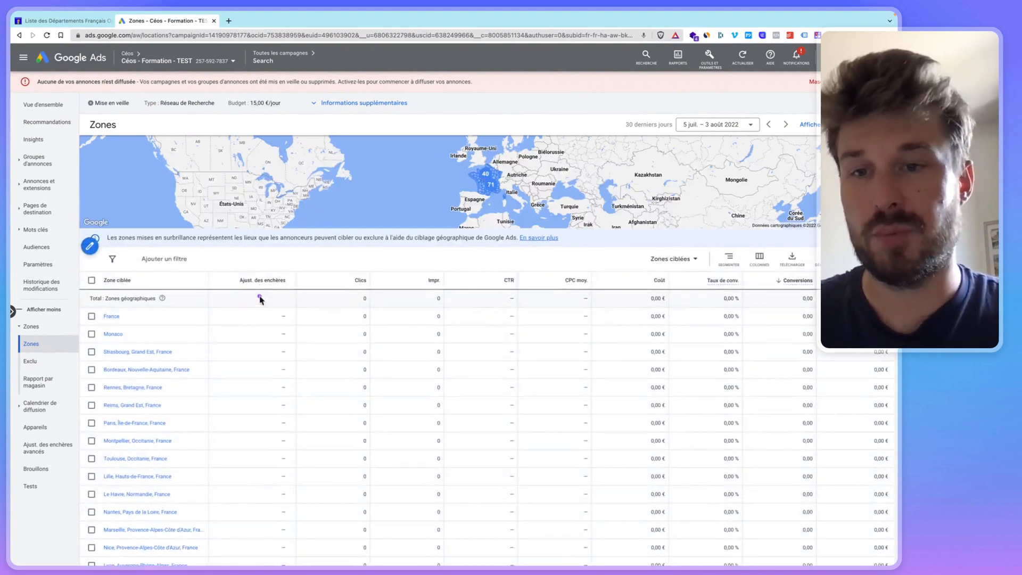
Inspect the increase and decrease options of Monaco's bid adjustment and close it without saving
mouse_move(231, 277)
left_mouse_down()
mouse_move(259, 297)
mouse_move(294, 274)
left_mouse_up()
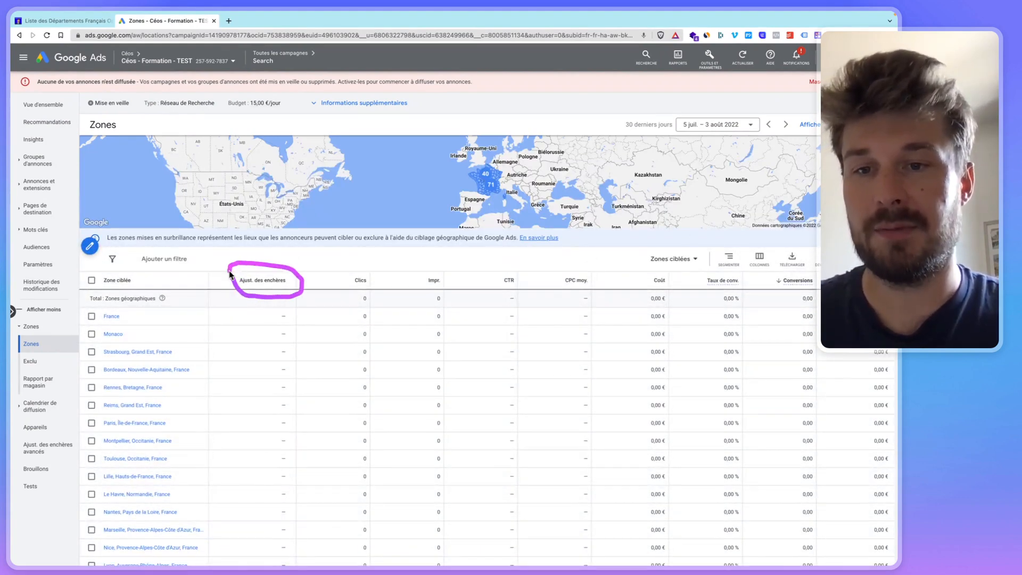
mouse_move(267, 314)
left_mouse_down()
mouse_move(267, 342)
mouse_move(283, 322)
left_mouse_up()
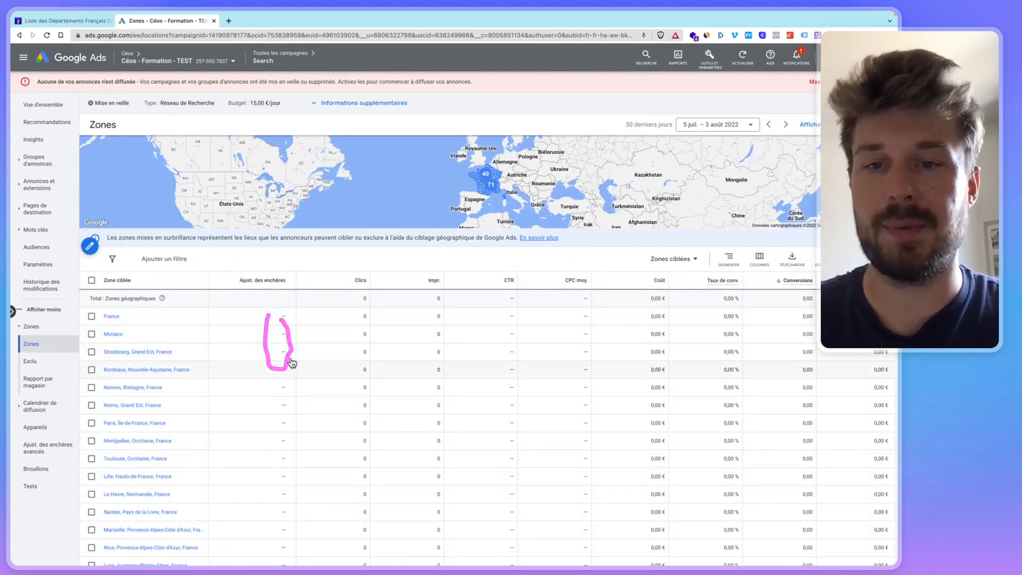
left_click(283, 334)
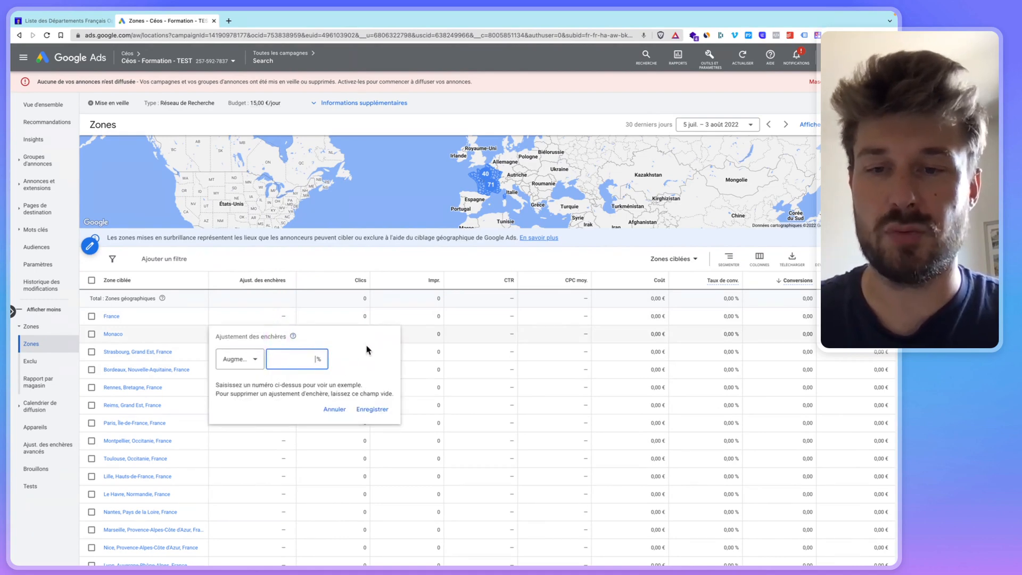
left_click_drag(326, 360, 314, 373)
left_click(240, 358)
left_click_drag(221, 398, 246, 397)
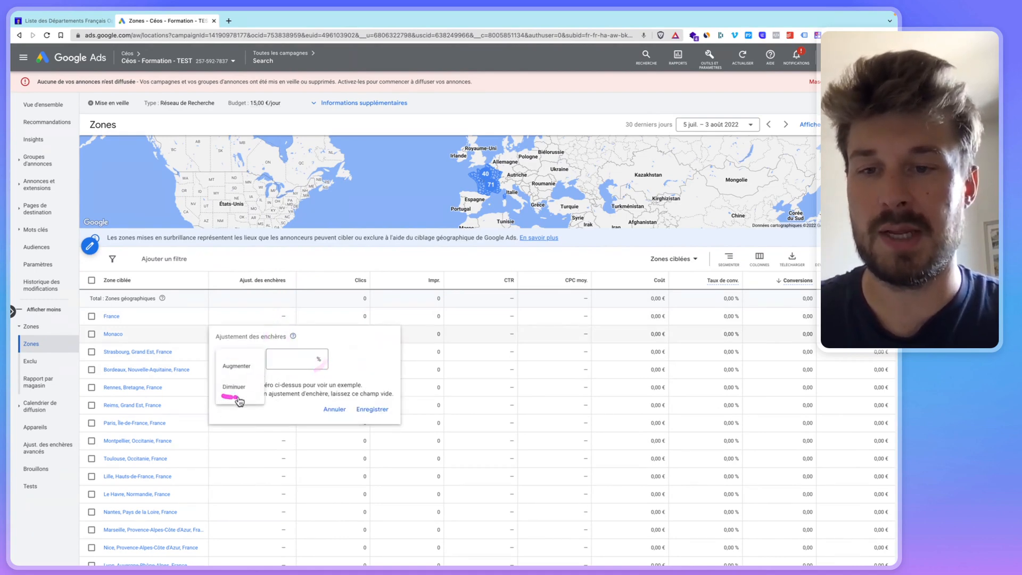
left_click(333, 411)
left_click(335, 408)
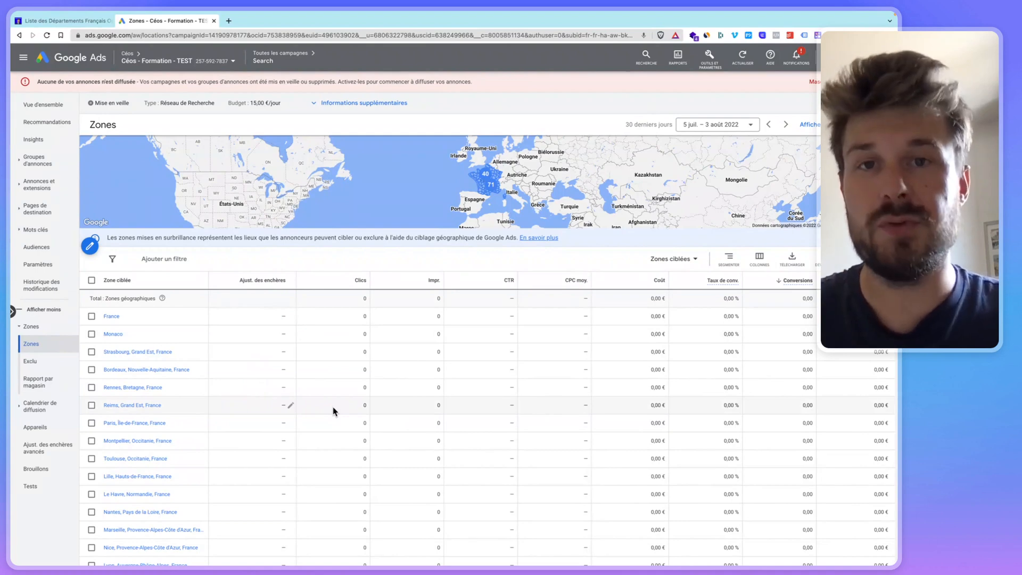